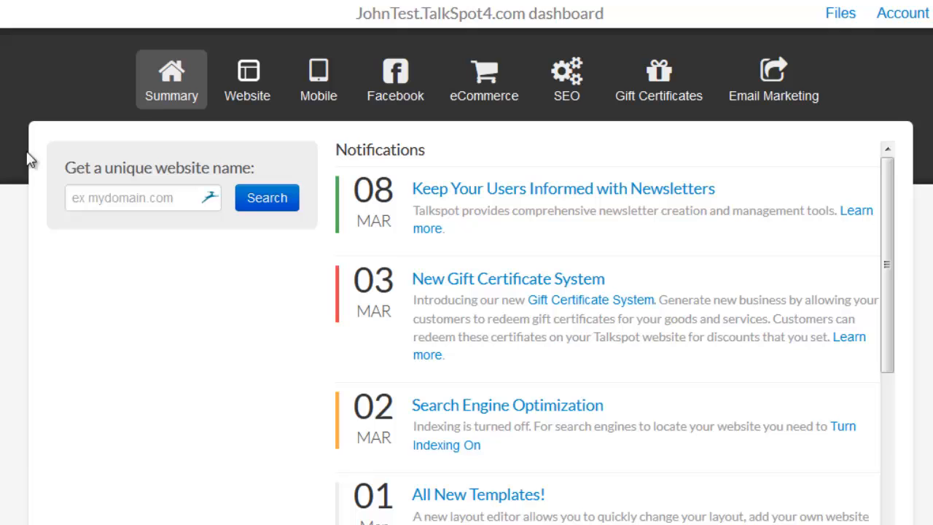
- Enable search engine indexing for the website in the SEO tools and finish that setting
{"action": "left_click", "coordinate": [573, 87]}
{"action": "left_click", "coordinate": [731, 264]}
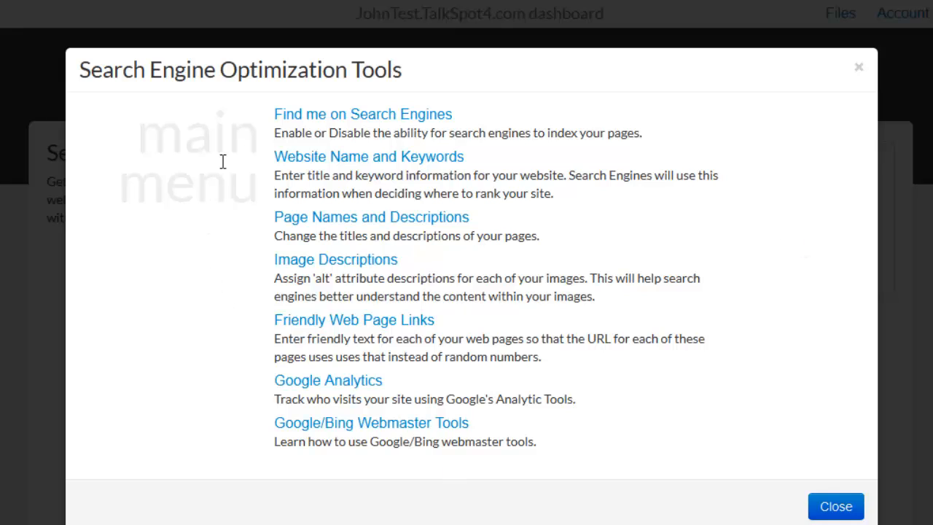
{"action": "left_click", "coordinate": [300, 117]}
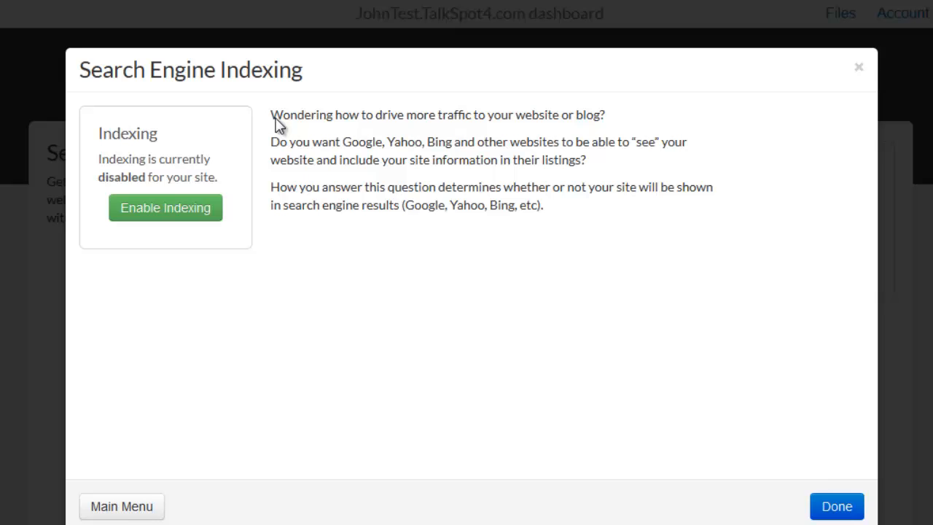
{"action": "left_click", "coordinate": [167, 215]}
{"action": "left_click", "coordinate": [837, 505]}
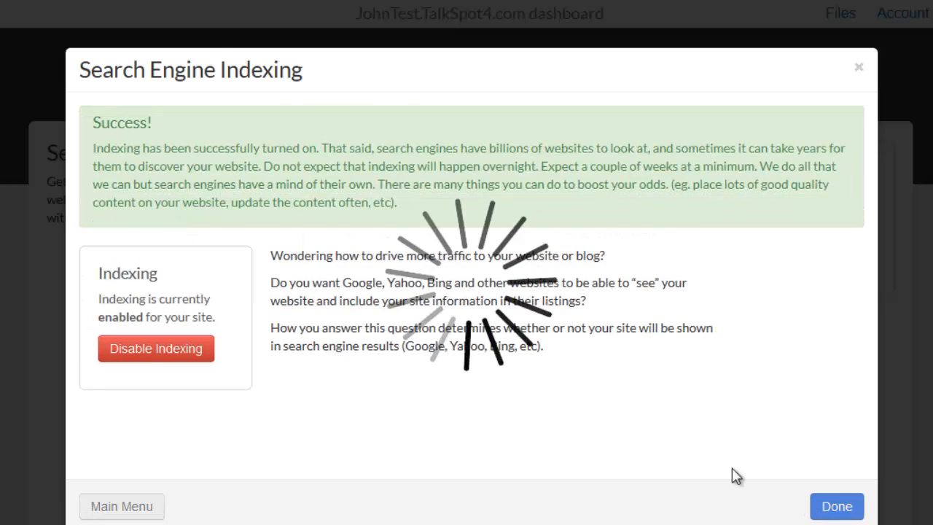
- Set the website name to "24 hour emergency services in Issaquah and SE king county."
{"action": "left_click", "coordinate": [321, 157]}
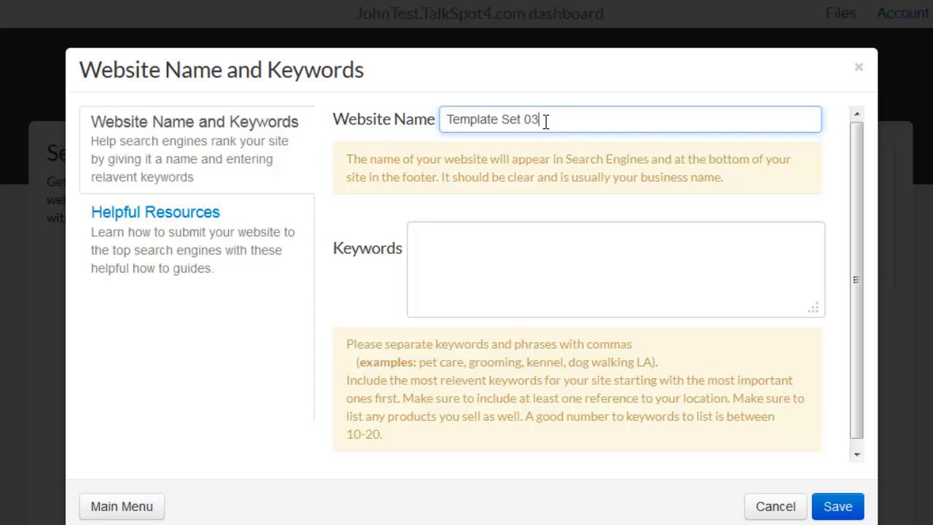
{"action": "left_click_drag", "start_coordinate": [543, 120], "coordinate": [443, 119]}
{"action": "type", "text": "24 hour emergency services in Issaquah and SE king county."}
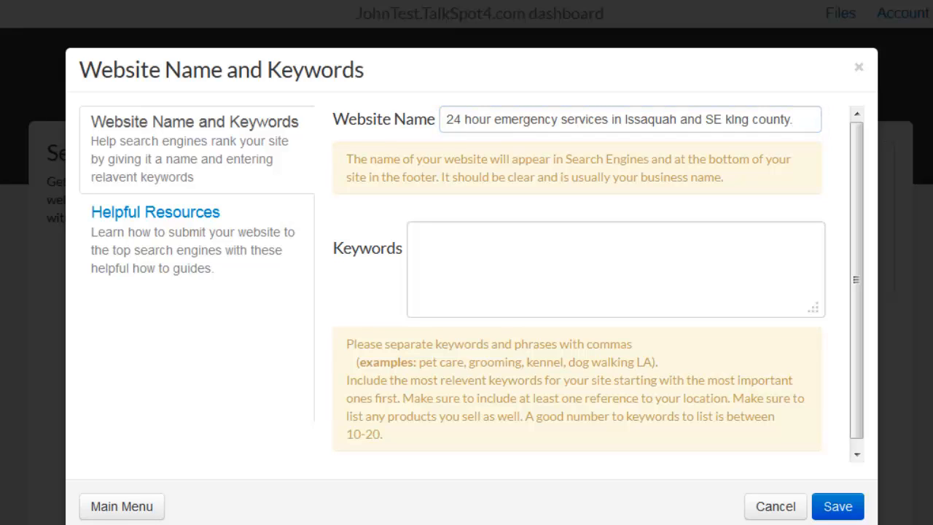
- Enter the website keywords "issaquah plumber, issaquah plumbing, gas cook top installation, water heater installation, septic tank inspection,"
{"action": "left_click", "coordinate": [656, 269]}
{"action": "type", "text": "i"}
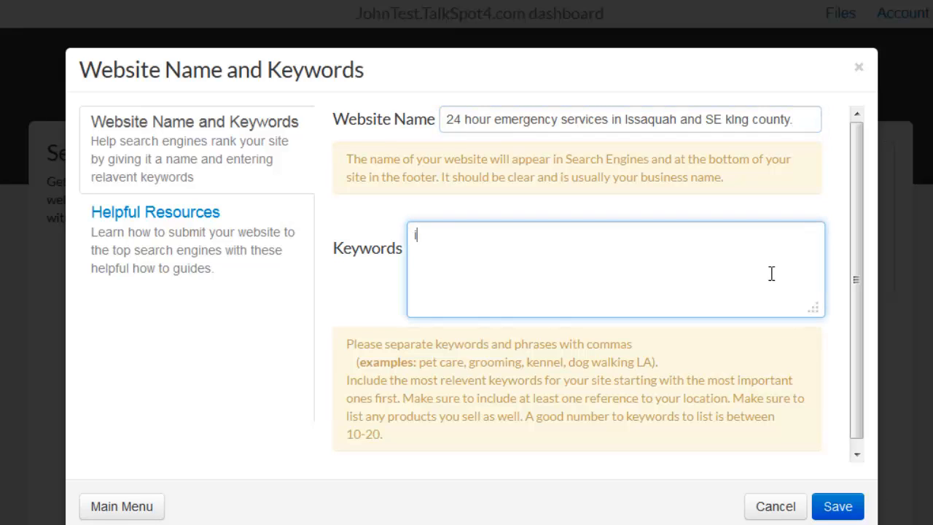
{"action": "type", "text": "ssaquah plumbe"}
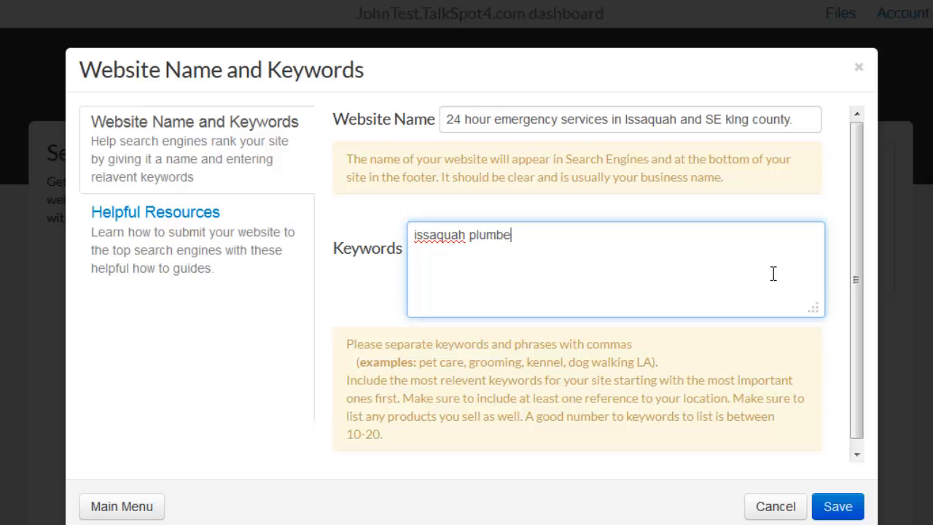
{"action": "type", "text": "r, issaquah pl"}
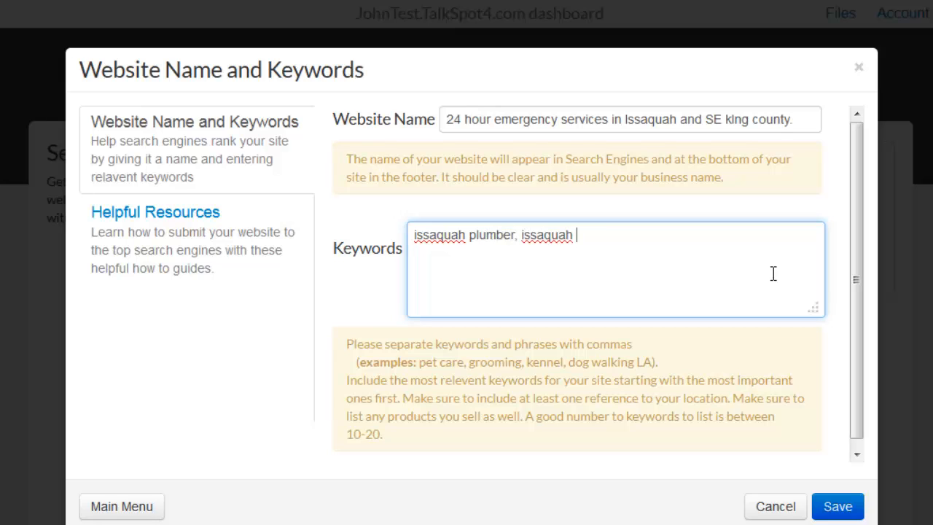
{"action": "type", "text": "umbing, gas cook top installation, water heater installation, septic tank inspection,"}
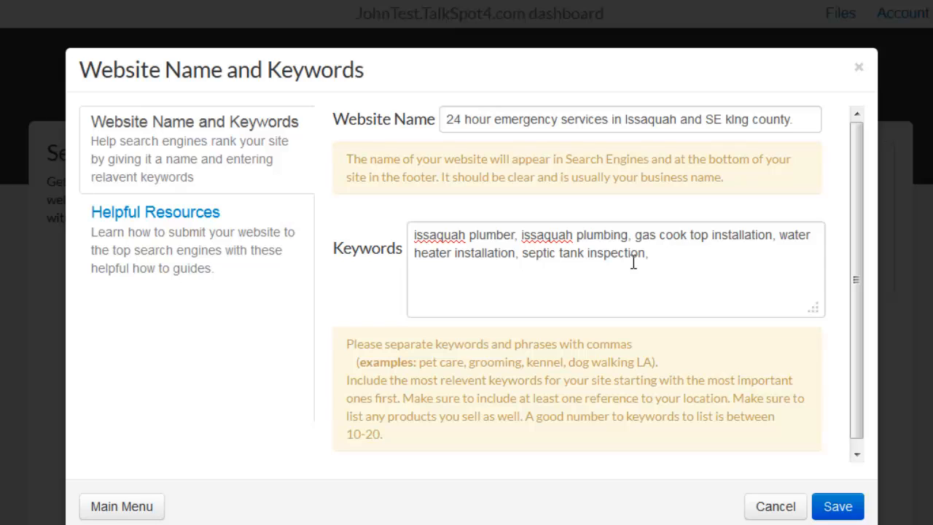
- Add "24 hour emergency plumbing, 24 hr emergency plumbing" to the end of the website keywords and save them
{"action": "left_click", "coordinate": [676, 249]}
{"action": "type", "text": "2"}
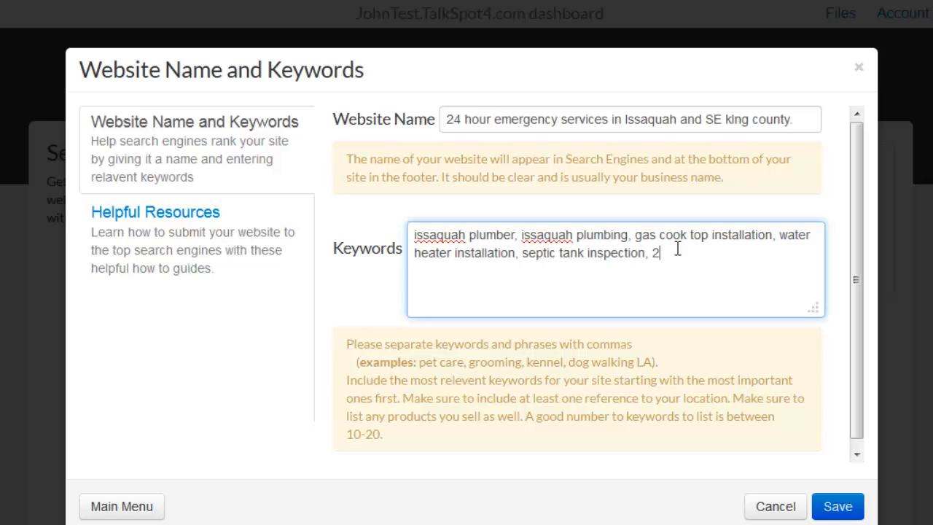
{"action": "type", "text": "4 hour emergency plumbing,"}
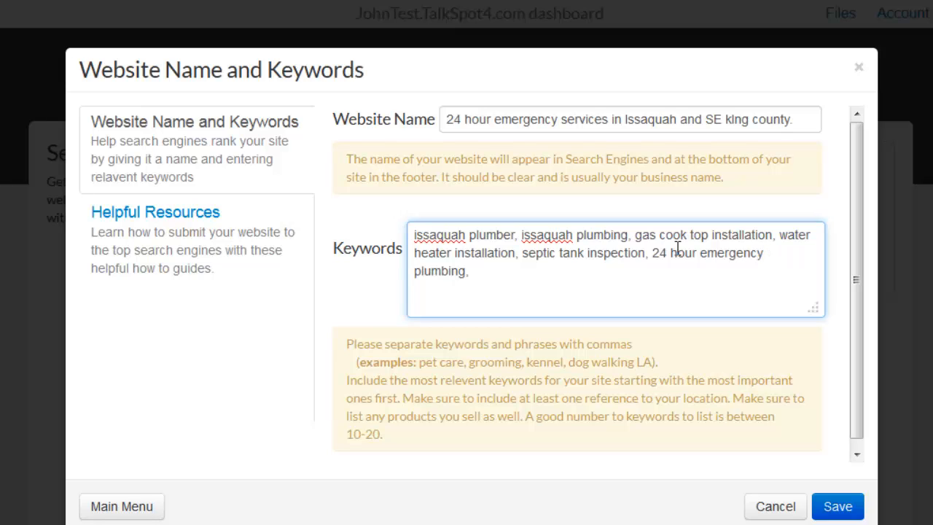
{"action": "type", "text": " m"}
{"action": "key", "text": "BackSpace"}
{"action": "type", "text": "24 hr emergenc"}
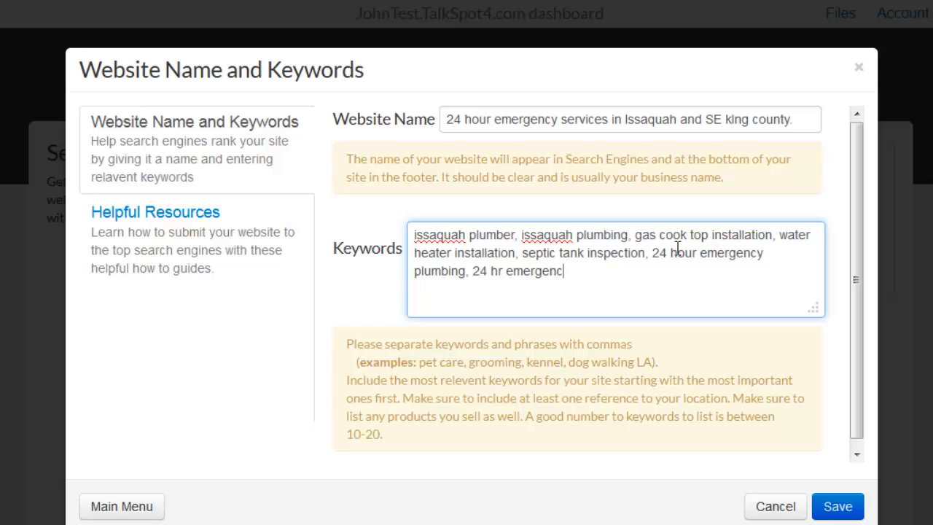
{"action": "type", "text": "y plumbing"}
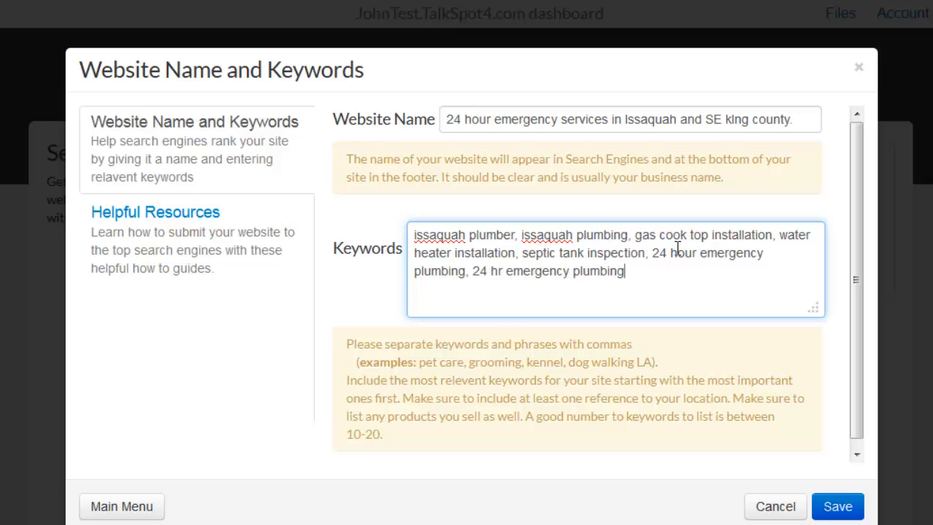
{"action": "type", "text": "."}
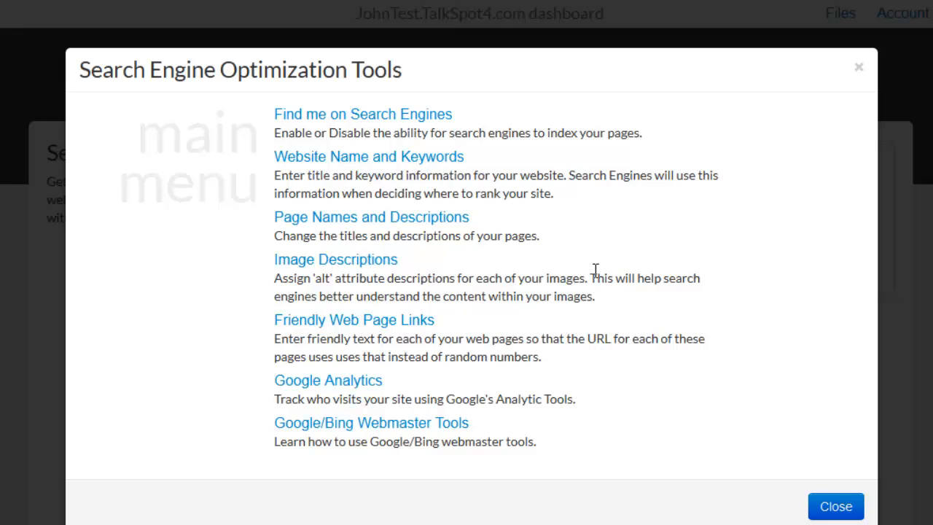
- Set the Home Page's title to "Your Plumbing Home" in the page names and descriptions
{"action": "left_click", "coordinate": [286, 218]}
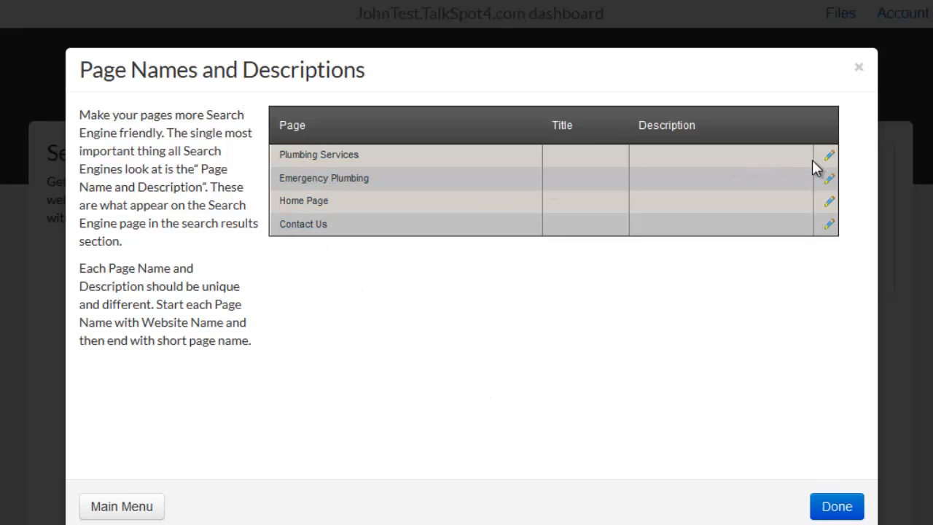
{"action": "left_click", "coordinate": [828, 200]}
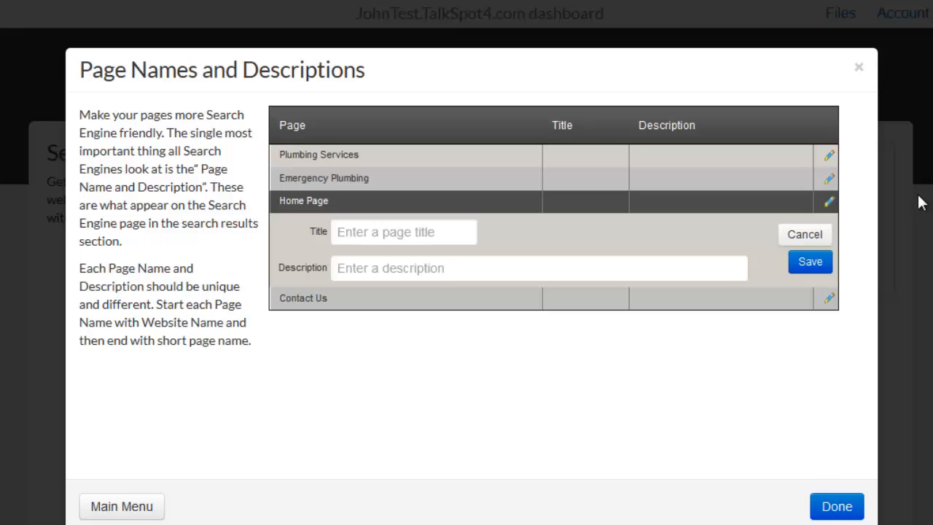
{"action": "left_click", "coordinate": [294, 229]}
{"action": "type", "text": "Your Plumbing Home"}
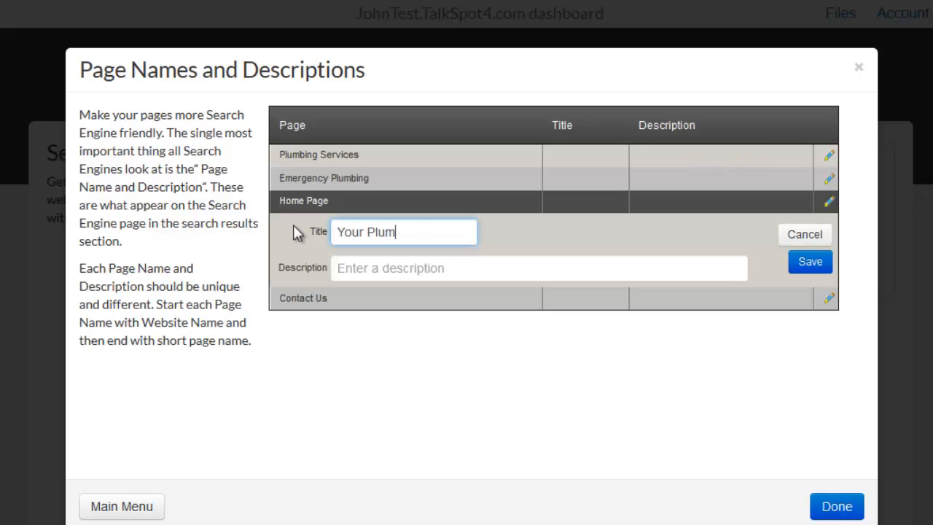
{"action": "key", "text": "Tab"}
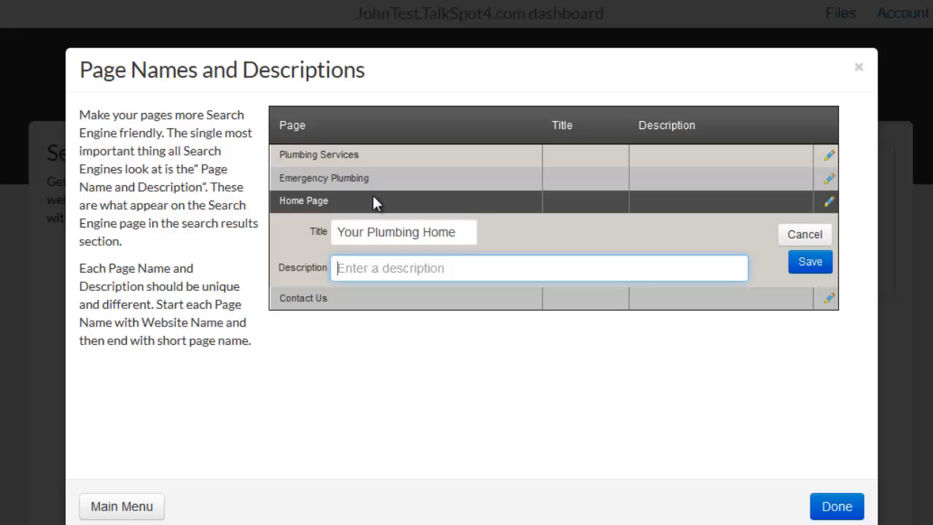
- Give the Home Page the description "24 hour emergency plumbing services in Issaquah and SE king county." and save it
{"action": "type", "text": "24 hour emergency services in Issaquah and SE king county."}
{"action": "key", "text": "Left"}
{"action": "key", "text": "Left"}
{"action": "key", "text": "Left"}
{"action": "key", "text": "Left"}
{"action": "key", "text": "Left"}
{"action": "key", "text": "Left"}
{"action": "key", "text": "Left"}
{"action": "key", "text": "Left"}
{"action": "key", "text": "Left"}
{"action": "key", "text": "Left"}
{"action": "key", "text": "Left"}
{"action": "key", "text": "Left"}
{"action": "key", "text": "Left"}
{"action": "key", "text": "Left"}
{"action": "key", "text": "Left"}
{"action": "key", "text": "Left"}
{"action": "key", "text": "Left"}
{"action": "key", "text": "Left"}
{"action": "key", "text": "Left"}
{"action": "key", "text": "Left"}
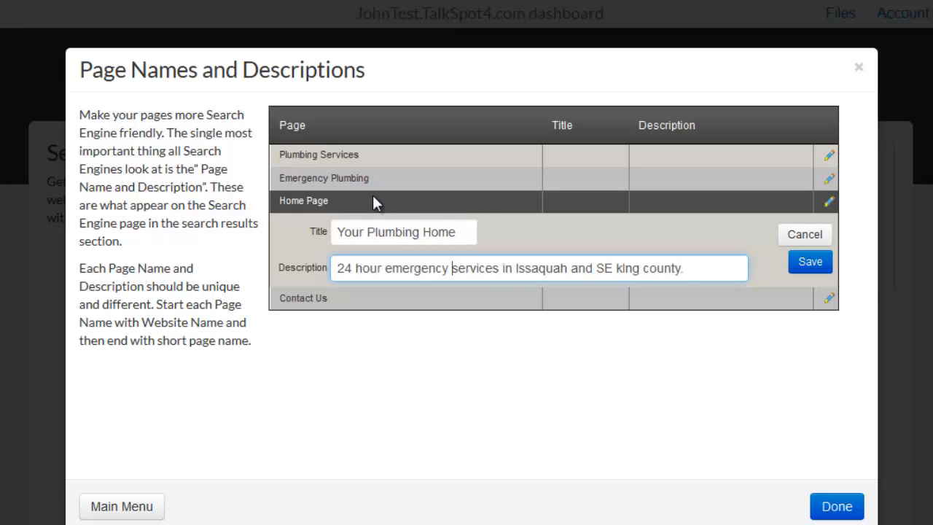
{"action": "key", "text": "Left"}
{"action": "key", "text": "Left"}
{"action": "type", "text": "plumbing"}
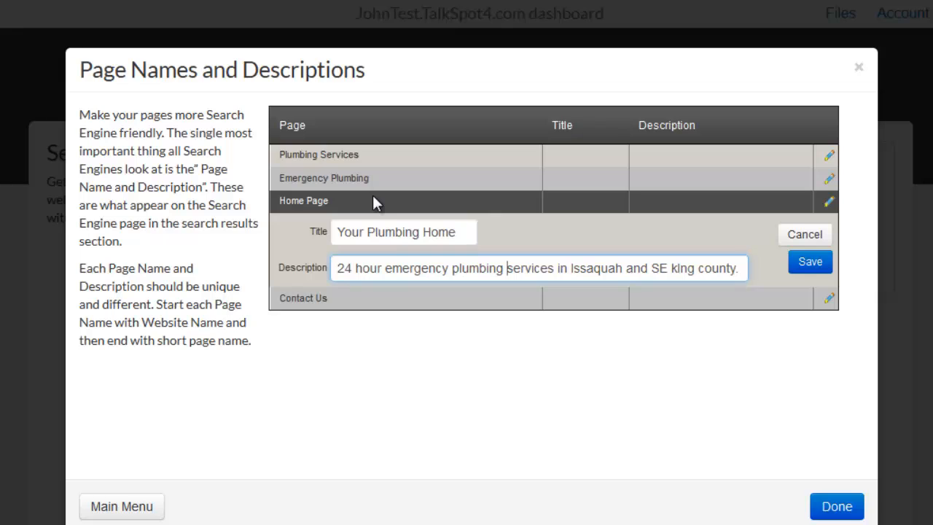
{"action": "left_click", "coordinate": [809, 264]}
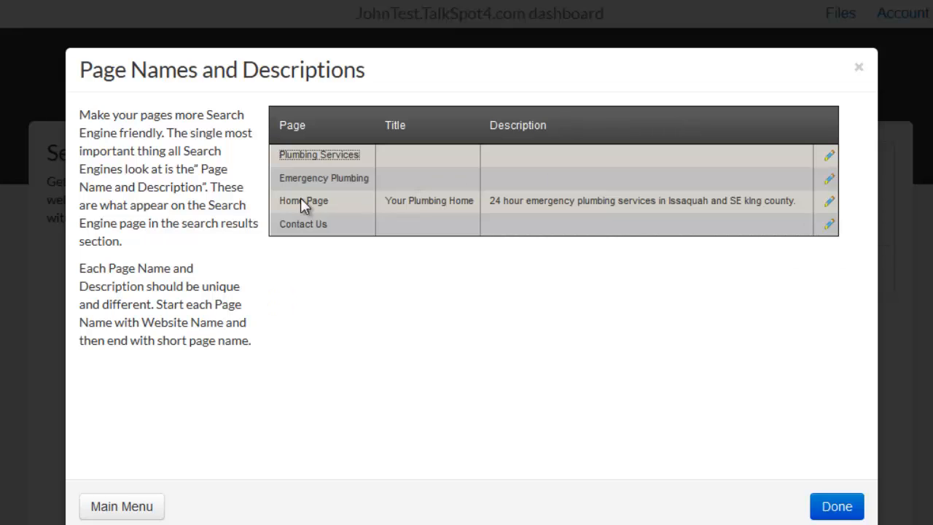
- Title the Plumbing Services page "Plumbing Services", end its description with "gas piping for cooktop installation, kitchen and bathroom plumbing", and save
{"action": "left_click", "coordinate": [826, 159]}
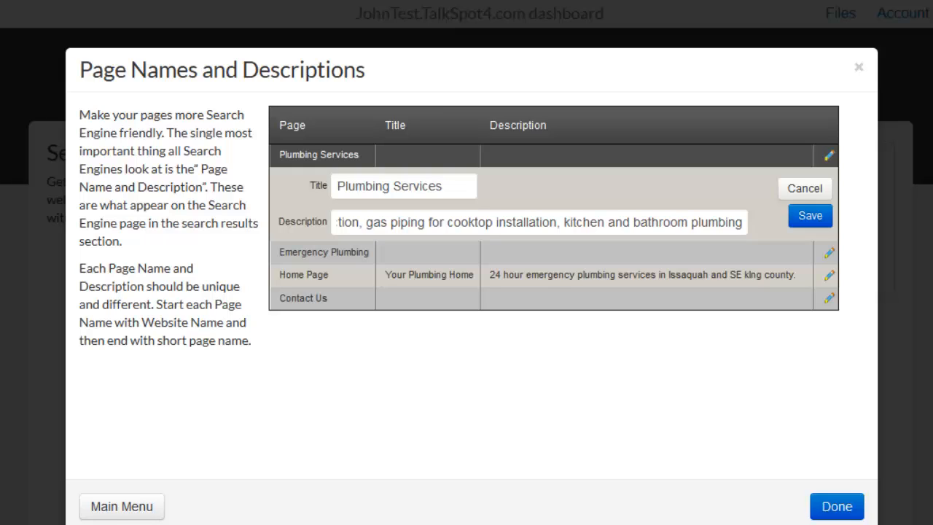
{"action": "key", "text": "Return"}
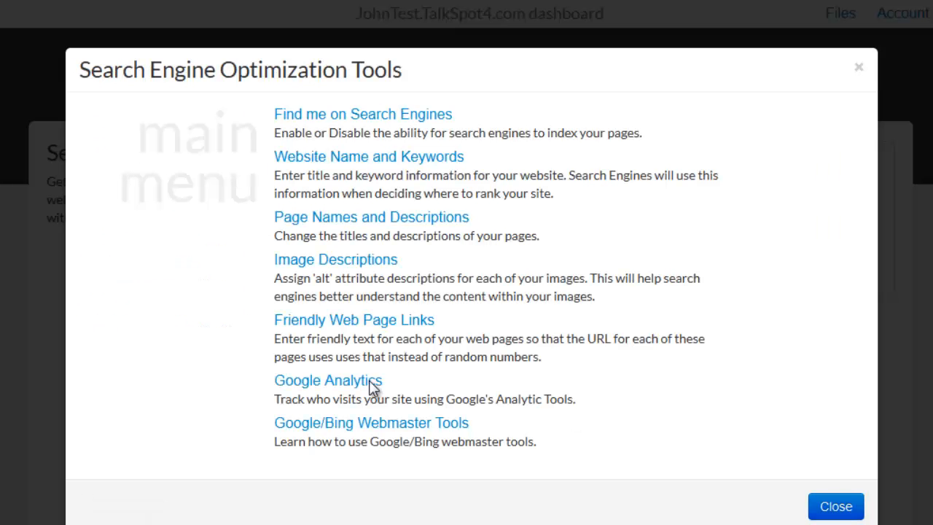
- Describe the uploaded images for search engines, using "Your Plumbing Company is recommended in Issaquah Washington" for the recommended stamp, and save
{"action": "left_click", "coordinate": [318, 262]}
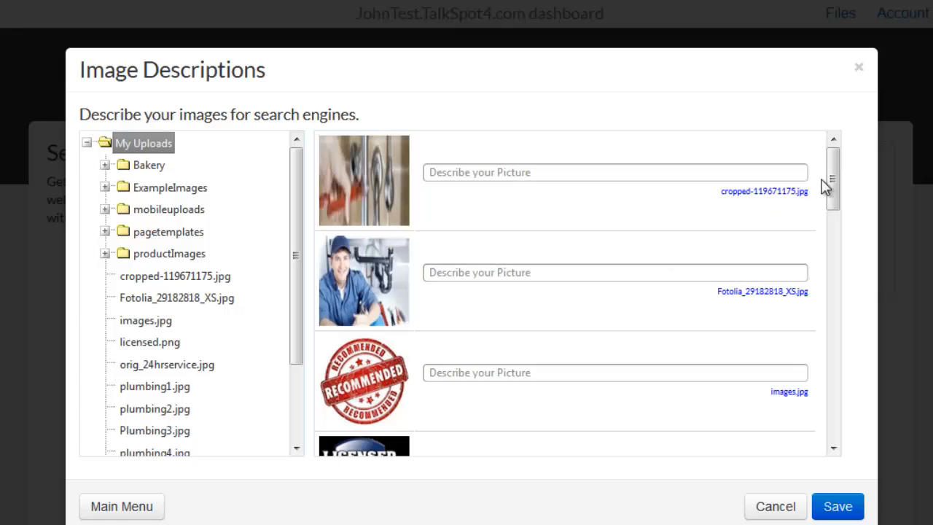
{"action": "left_click_drag", "start_coordinate": [832, 188], "coordinate": [831, 215]}
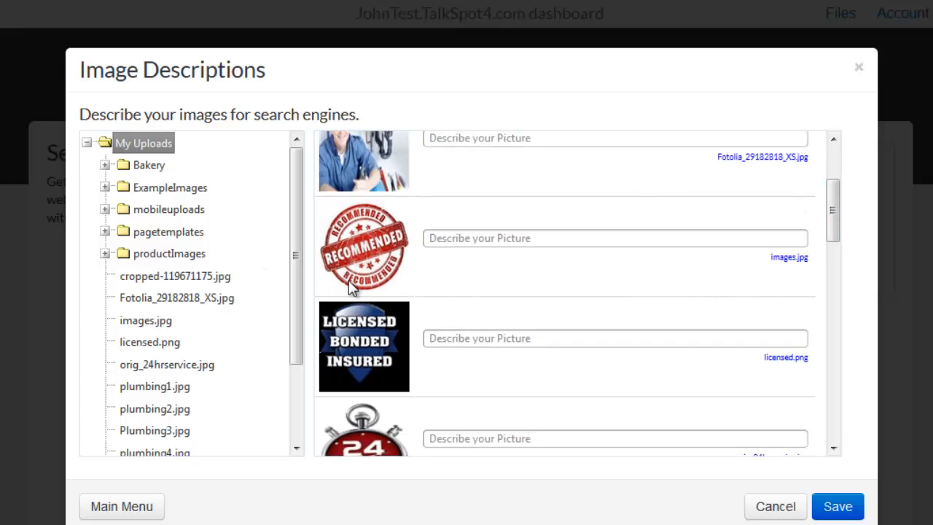
{"action": "left_click", "coordinate": [480, 235]}
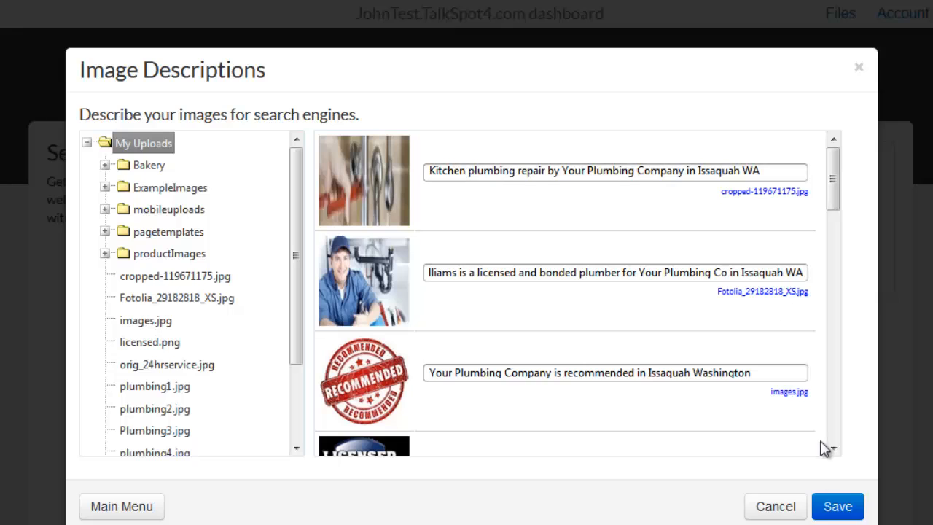
{"action": "left_click", "coordinate": [838, 505]}
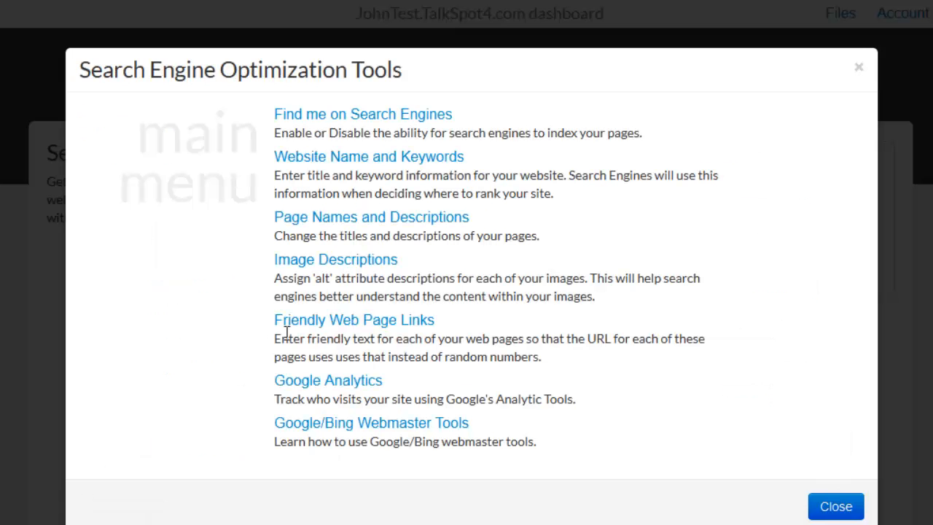
- Review and save the friendly page names Home-Page, Emergency-Plumbing, Plumbing-Services and Contact-Us for the page URLs
{"action": "left_click", "coordinate": [332, 324]}
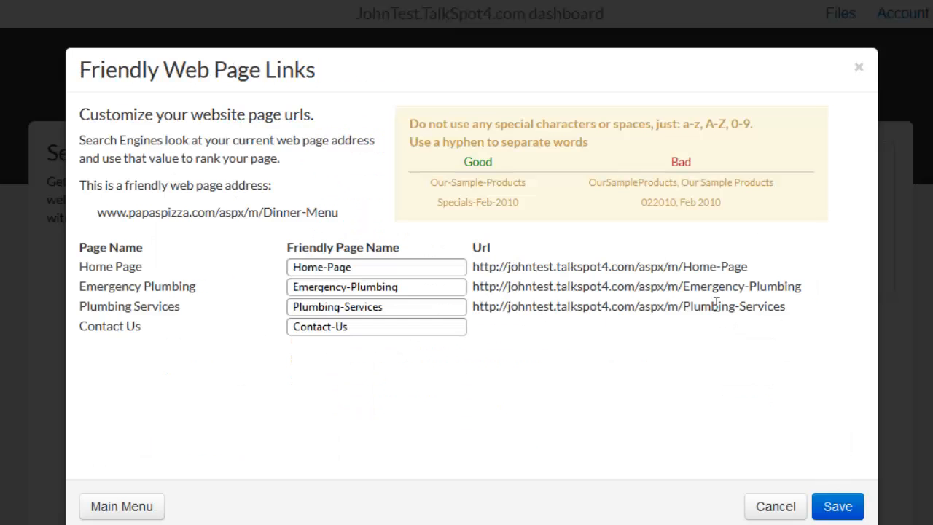
{"action": "left_click", "coordinate": [341, 267]}
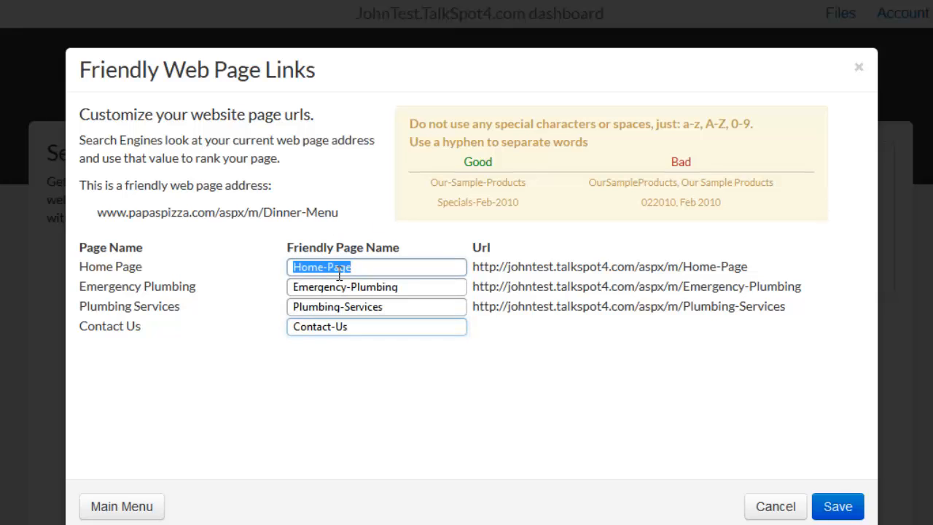
{"action": "left_click", "coordinate": [342, 286]}
{"action": "left_click", "coordinate": [345, 307]}
{"action": "left_click", "coordinate": [364, 327]}
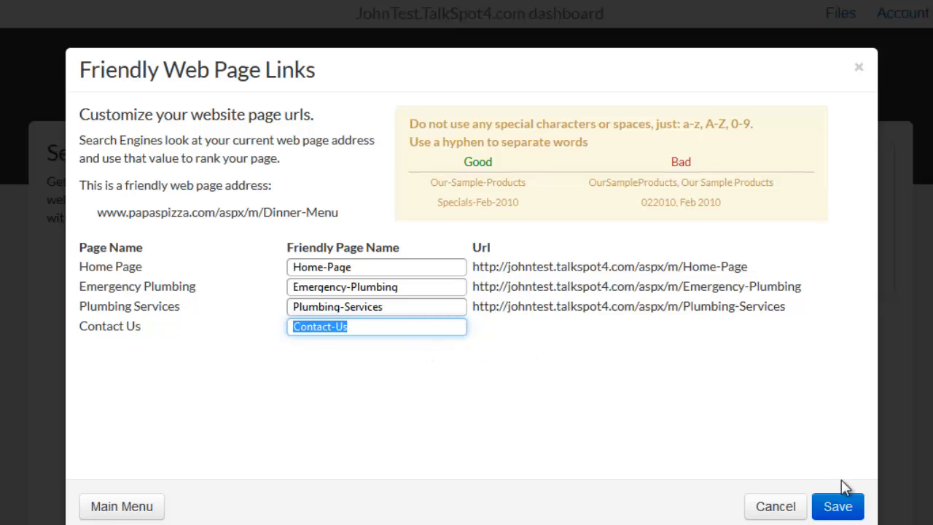
{"action": "left_click", "coordinate": [837, 507]}
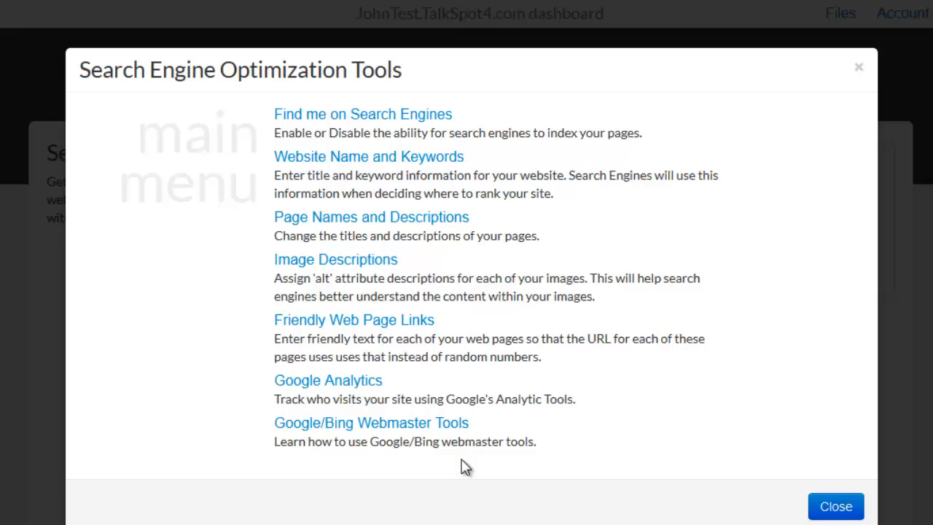
- Examine where the Google Analytics tracking code and the Google/Bing Webmaster meta tags are entered
{"action": "left_click", "coordinate": [328, 392]}
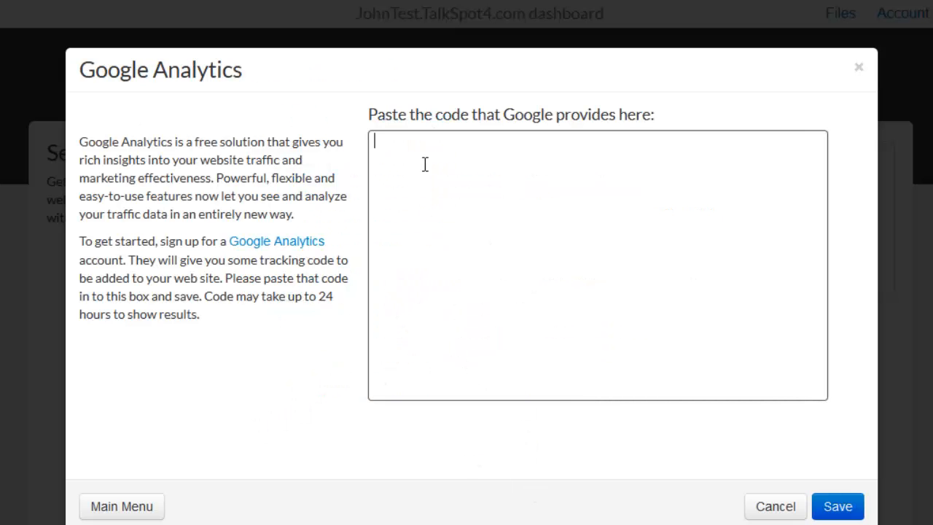
{"action": "left_click", "coordinate": [775, 506]}
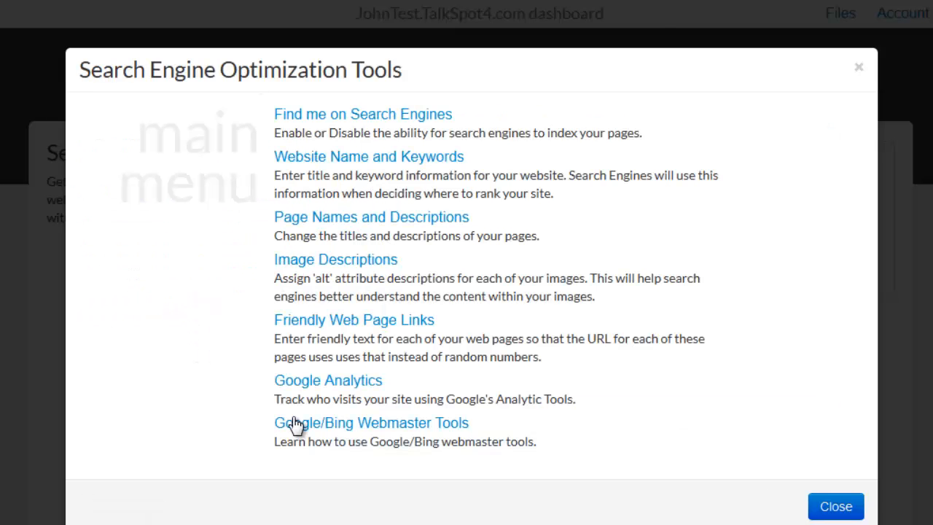
{"action": "left_click", "coordinate": [309, 434]}
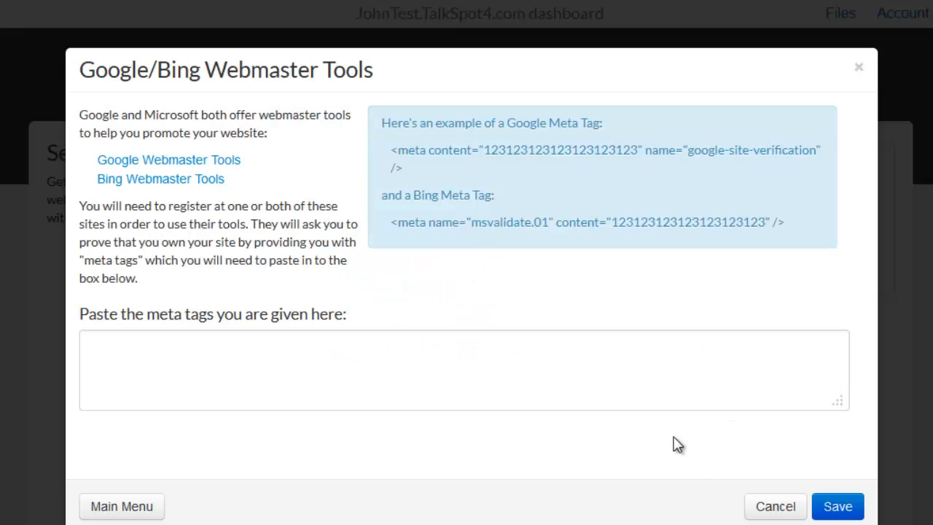
{"action": "left_click", "coordinate": [359, 377]}
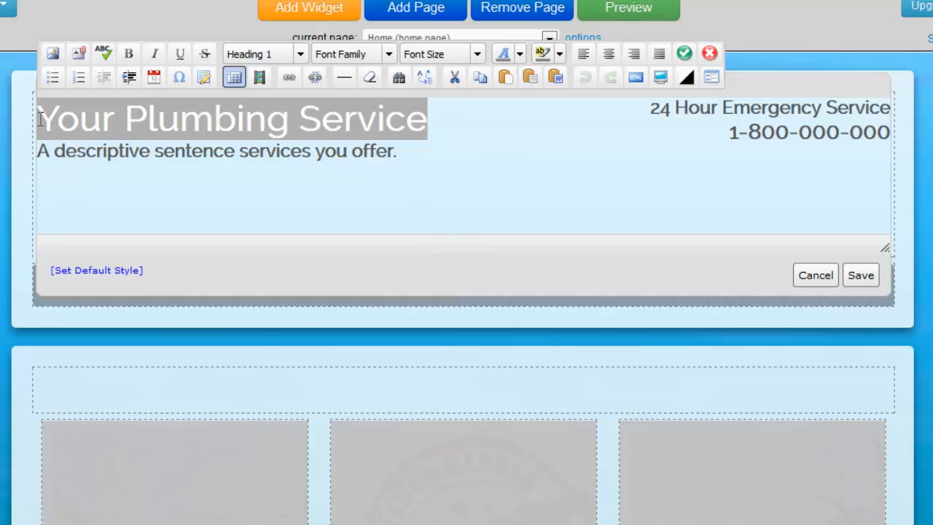
- Check which heading formats are applied to the company title, the 24-hour emergency line and the phone number in the home page header
{"action": "left_click_drag", "start_coordinate": [40, 117], "coordinate": [441, 115]}
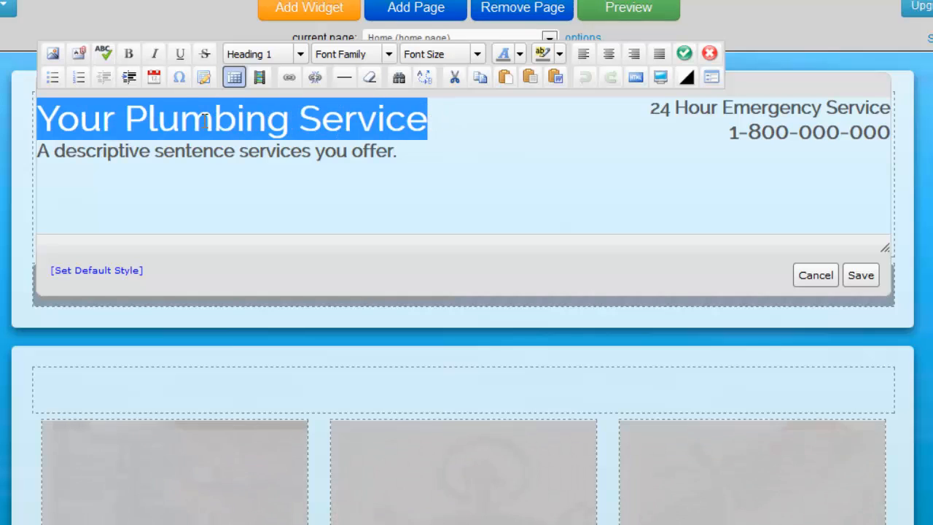
{"action": "left_click", "coordinate": [246, 57]}
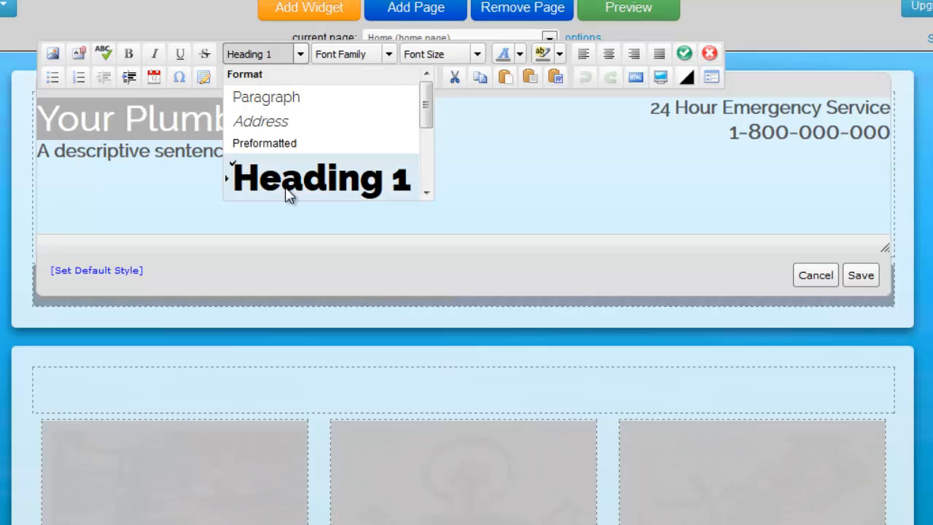
{"action": "left_click", "coordinate": [708, 181]}
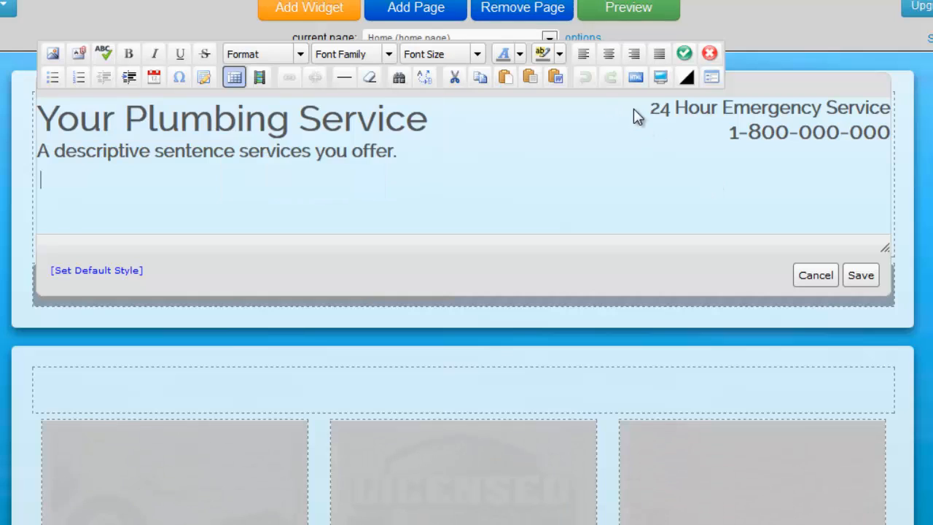
{"action": "left_click_drag", "start_coordinate": [651, 109], "coordinate": [632, 145]}
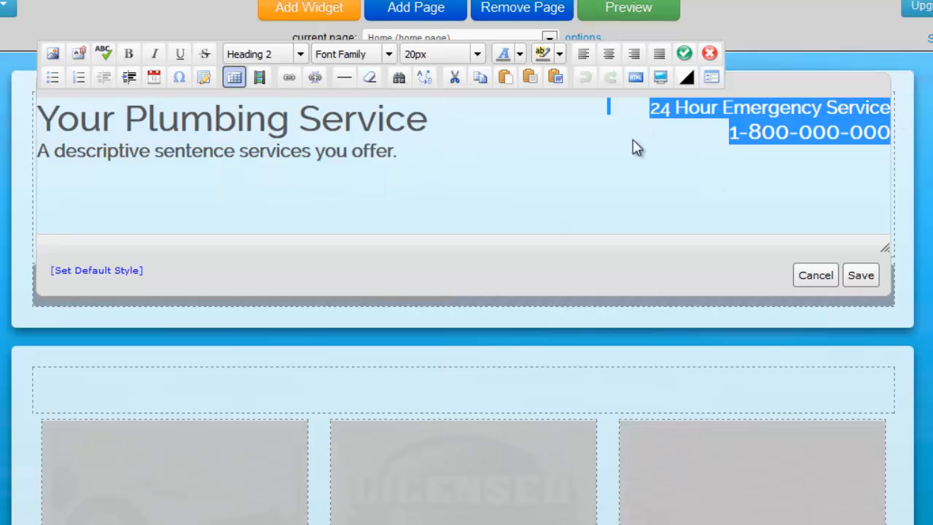
{"action": "left_click", "coordinate": [300, 54]}
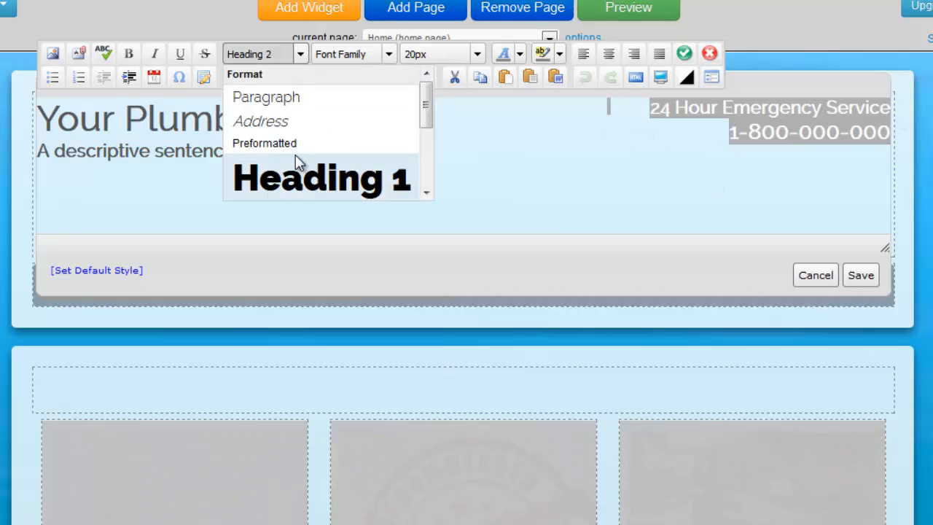
{"action": "left_click", "coordinate": [762, 196]}
{"action": "left_click_drag", "start_coordinate": [730, 132], "coordinate": [877, 131]}
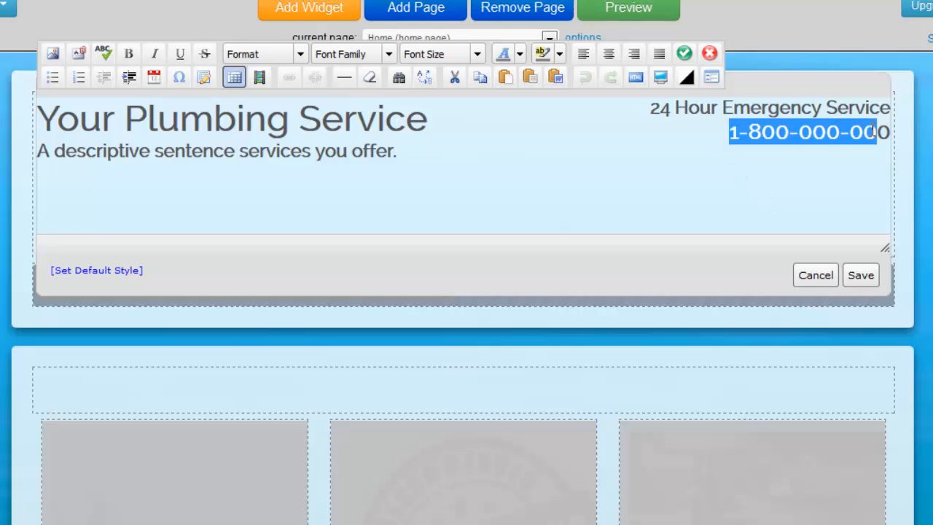
{"action": "left_click", "coordinate": [300, 54]}
{"action": "left_click", "coordinate": [646, 206]}
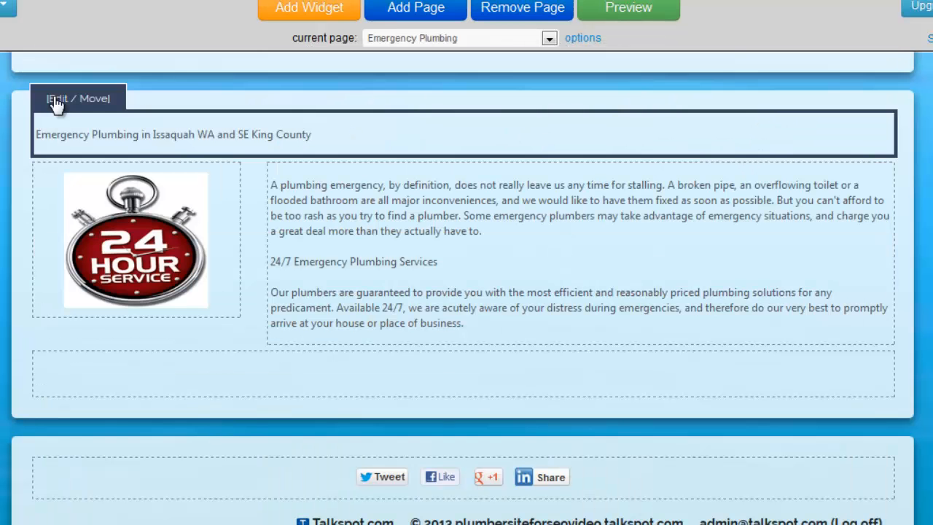
- Format the text "Emergency Plumbing in Issaquah WA and SE King County" on the Emergency Plumbing page as Heading 2 and save
{"action": "left_click", "coordinate": [56, 103]}
{"action": "left_click", "coordinate": [227, 157]}
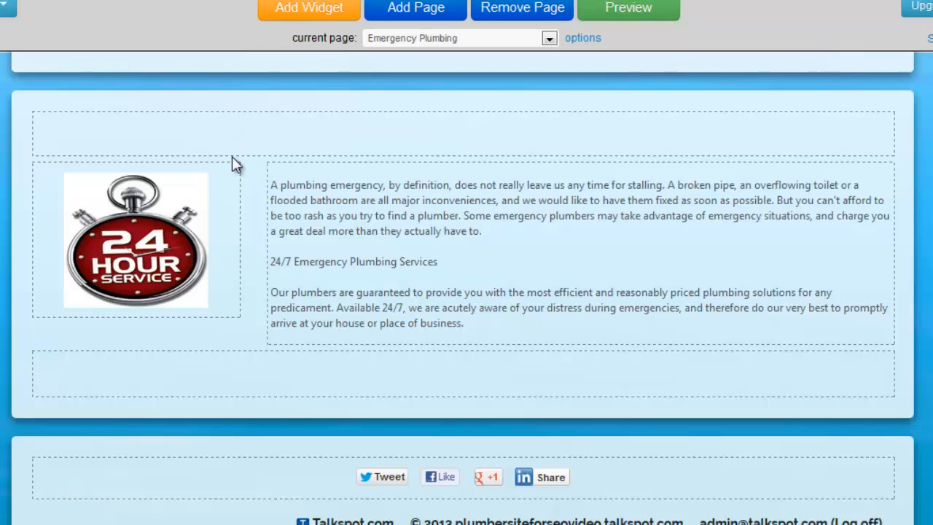
{"action": "left_click_drag", "start_coordinate": [483, 124], "coordinate": [37, 126]}
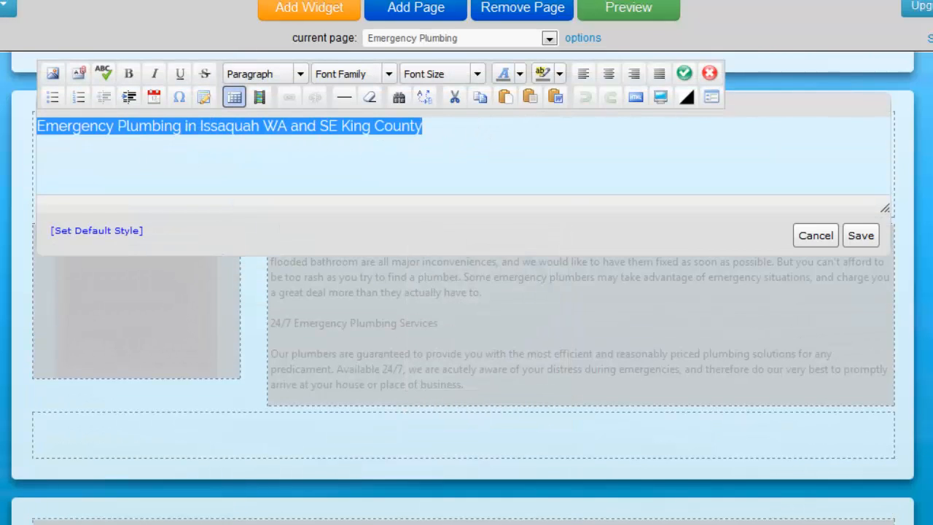
{"action": "left_click", "coordinate": [300, 75]}
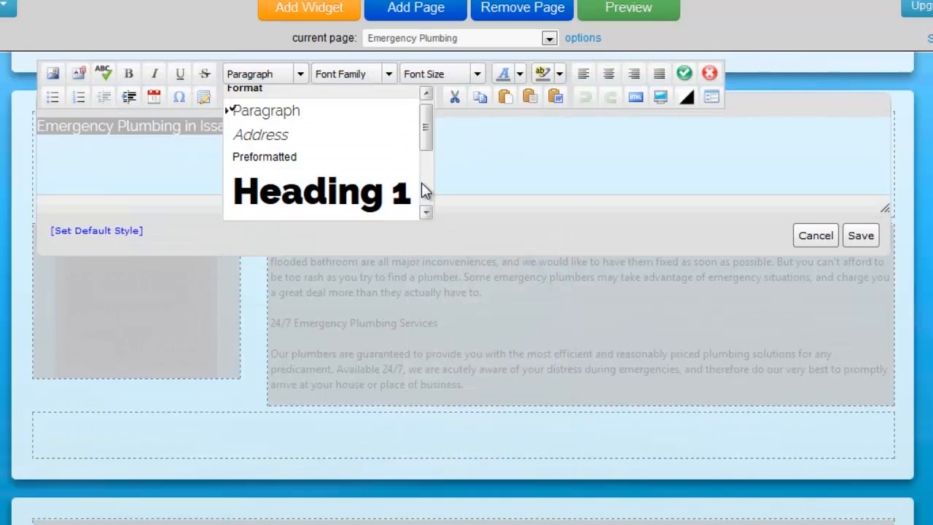
{"action": "scroll", "coordinate": [354, 146], "scroll_direction": "down", "scroll_amount": 3}
{"action": "left_click", "coordinate": [354, 141]}
{"action": "left_click", "coordinate": [671, 174]}
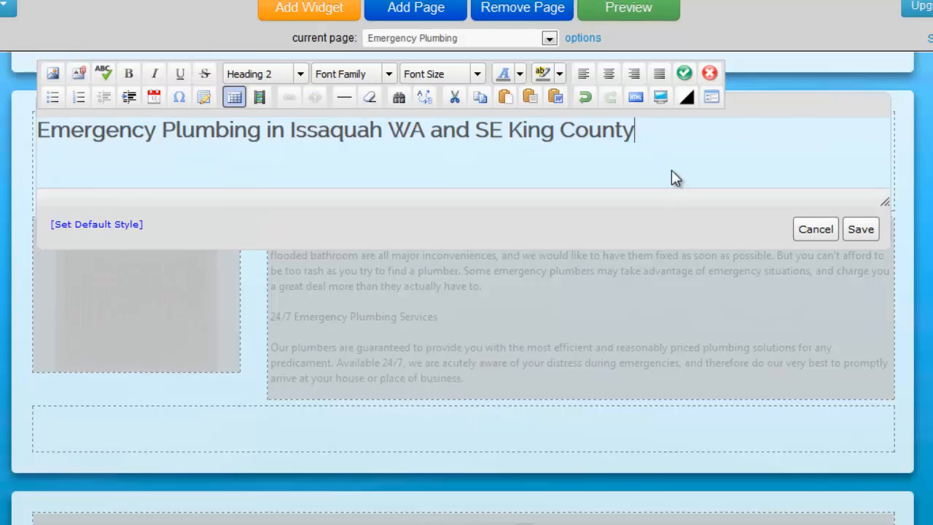
{"action": "left_click", "coordinate": [871, 231]}
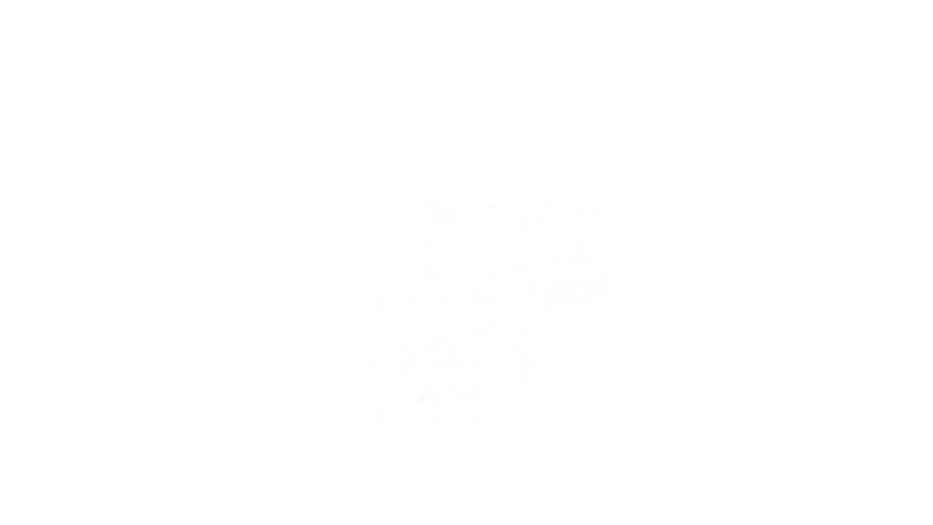
{"action": "scroll", "coordinate": [466, 292], "scroll_direction": "down", "scroll_amount": 2}
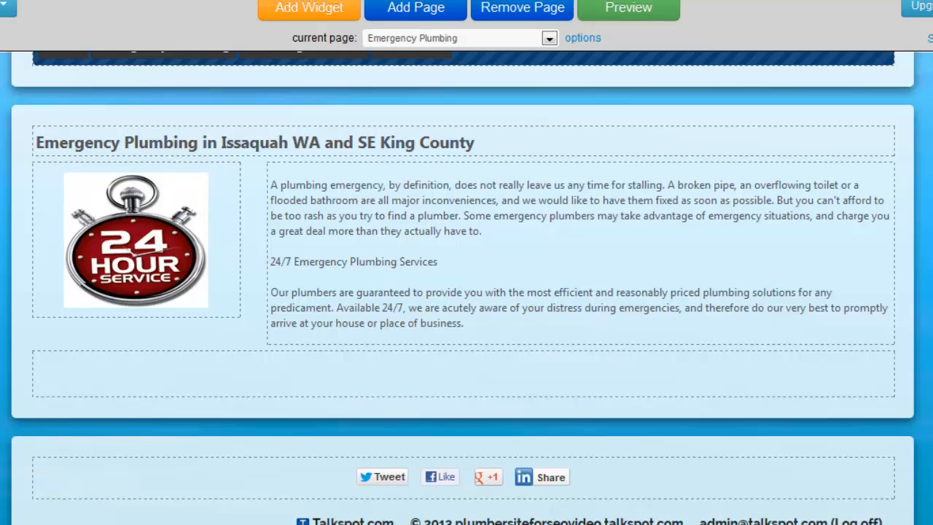